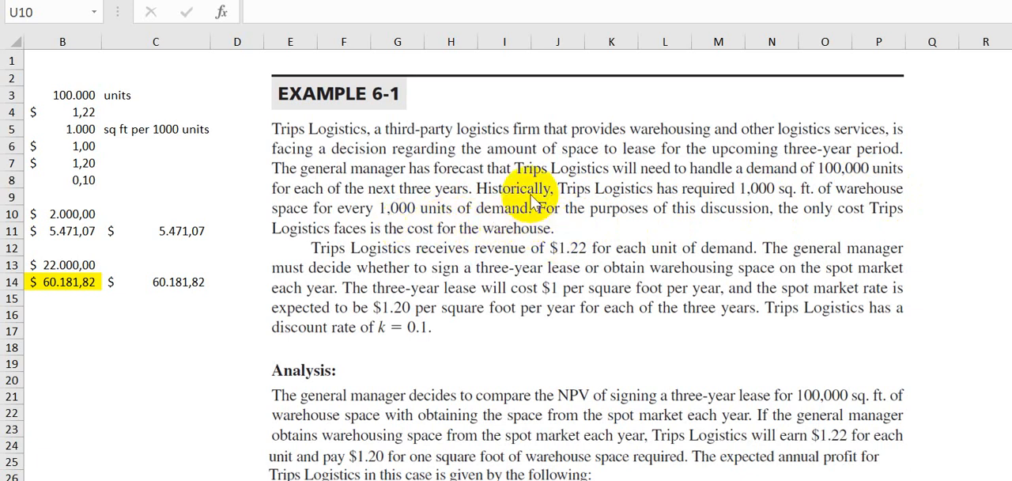
Read the Example 6-1 problem statement and the start of its analysis beside the worksheet.
scroll(535, 202, down, 2)
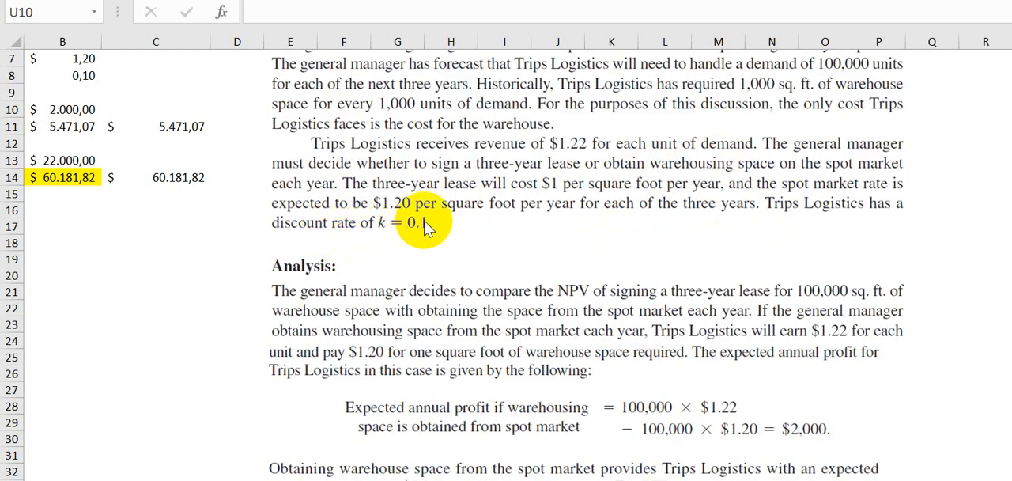
scroll(455, 214, down, 3)
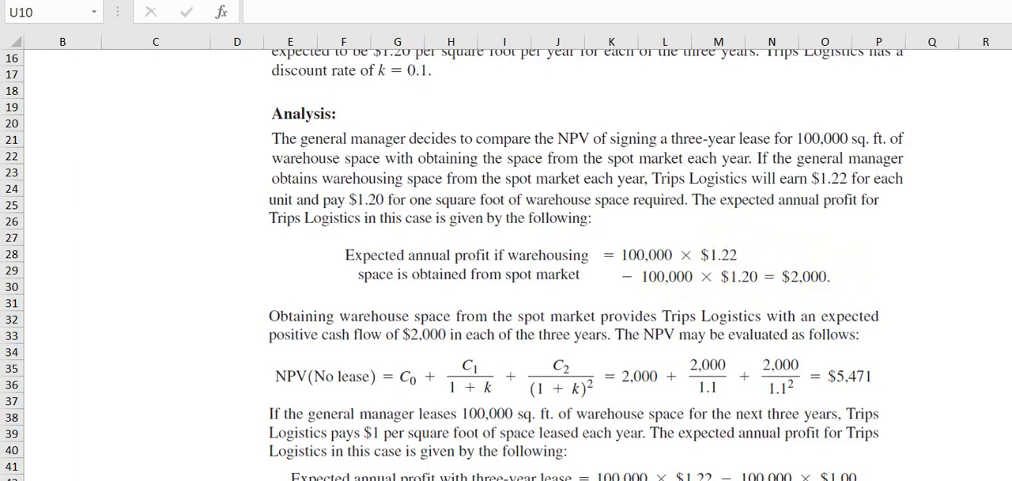
scroll(552, 212, left, 5)
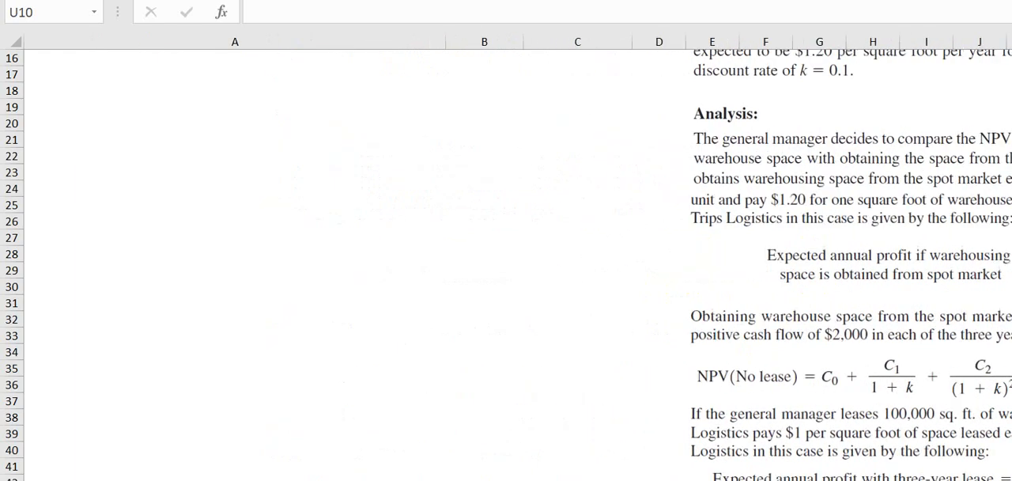
scroll(553, 212, up, 5)
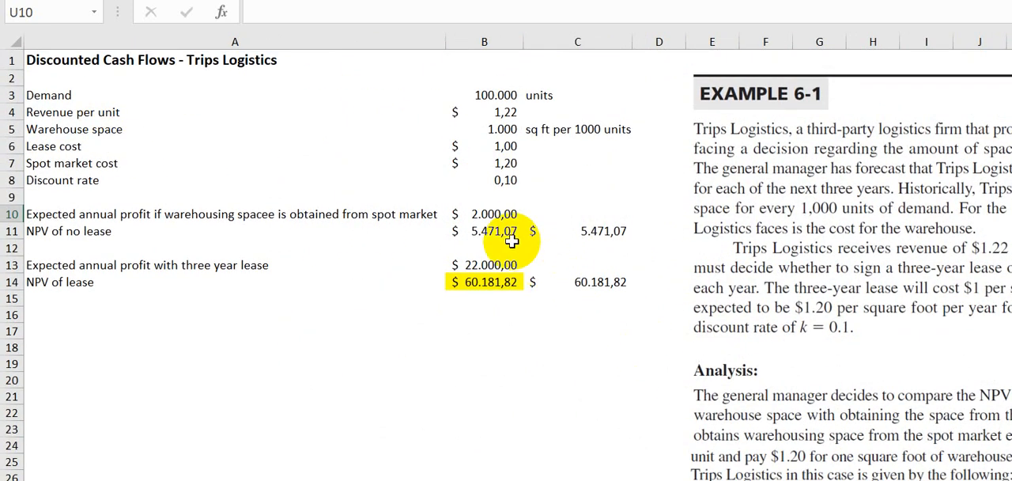
Review the input cells B3 to B8, from demand and revenue per unit to spot market cost and discount rate.
click(494, 213)
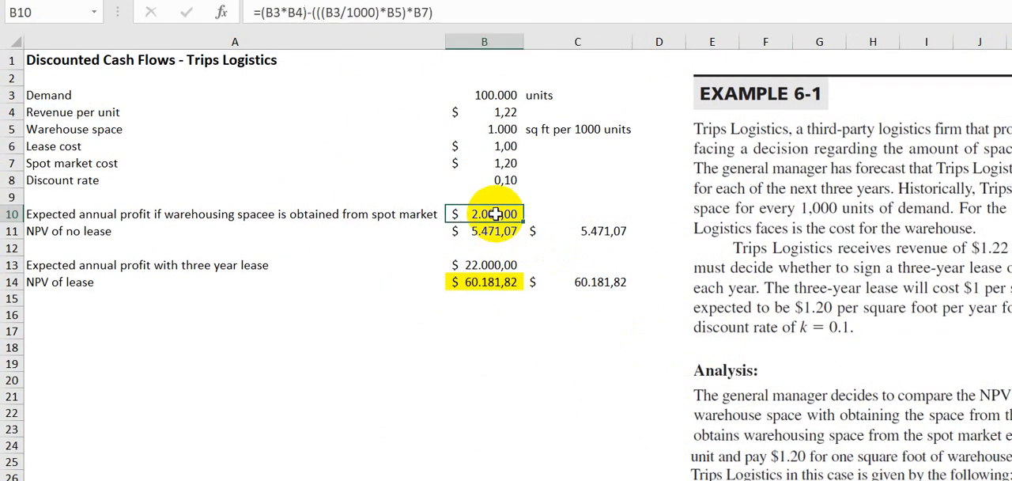
click(494, 95)
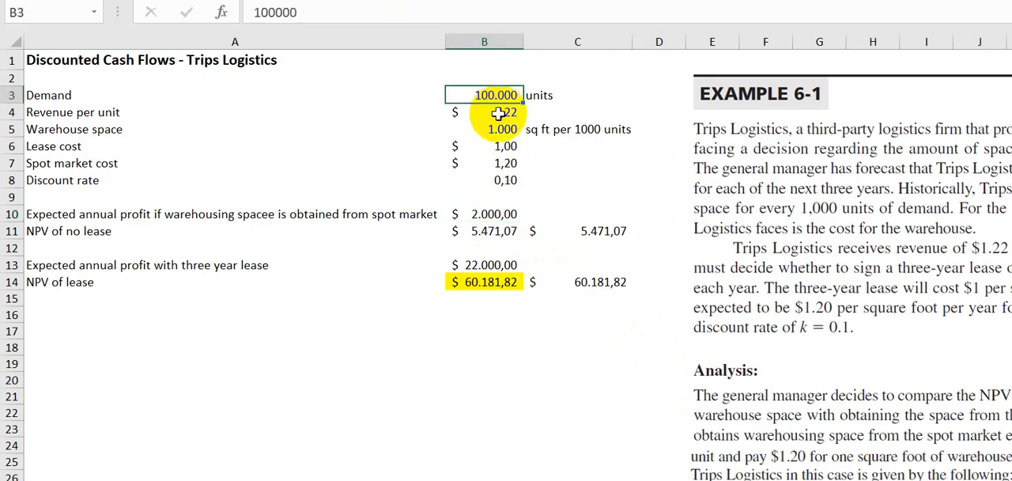
click(498, 113)
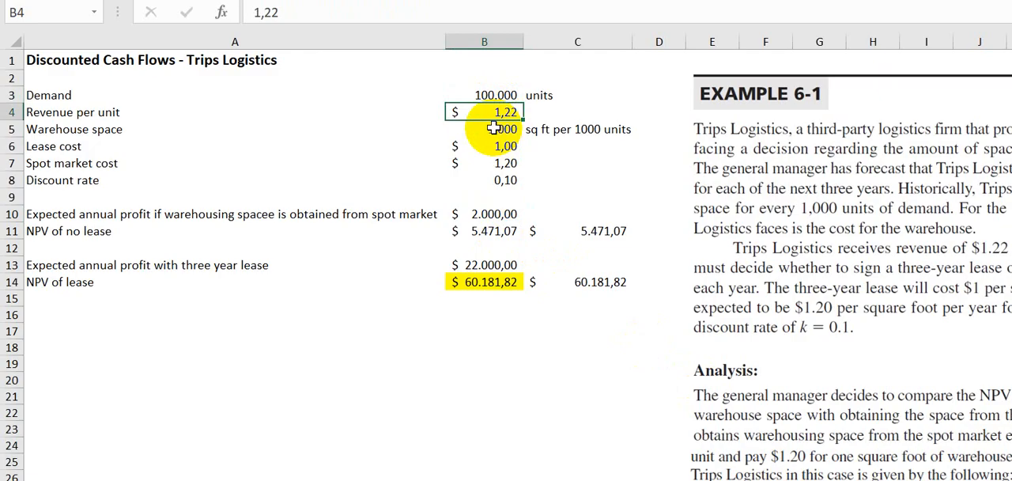
click(493, 129)
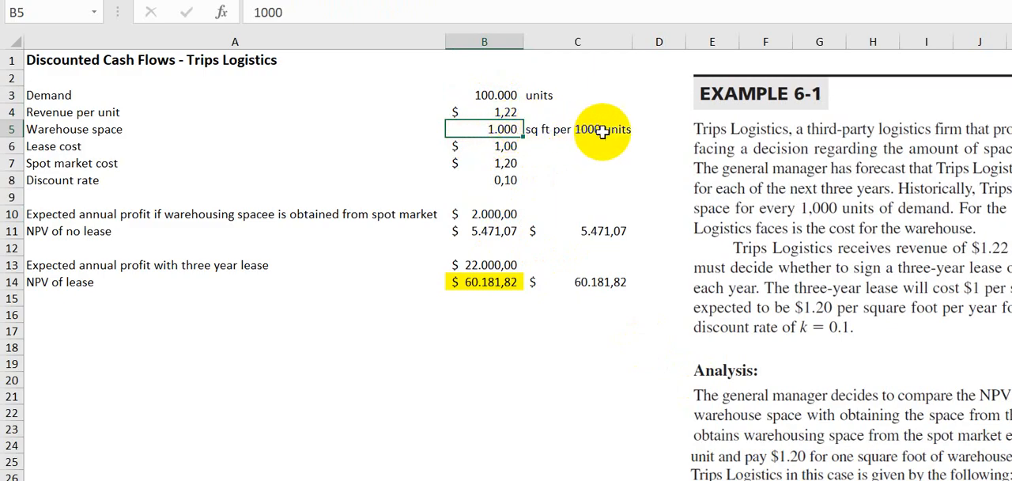
click(504, 147)
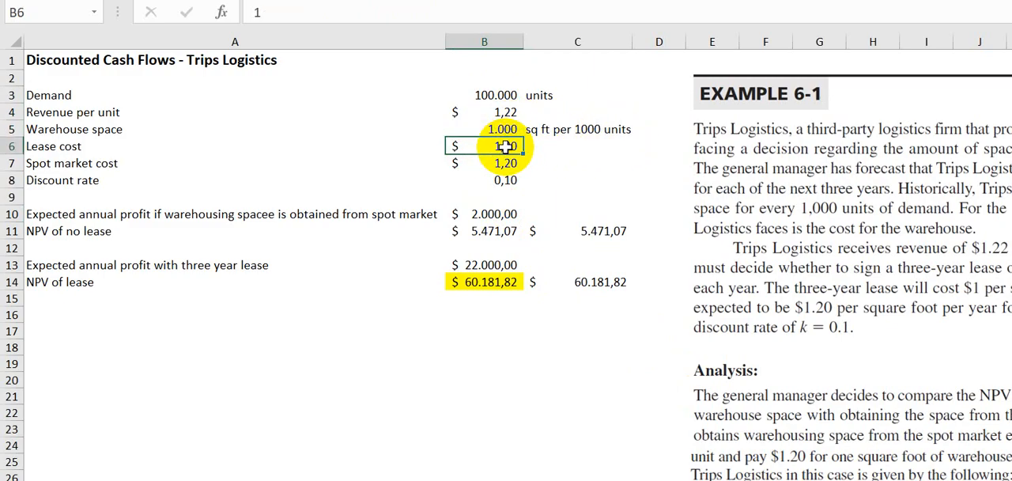
click(508, 164)
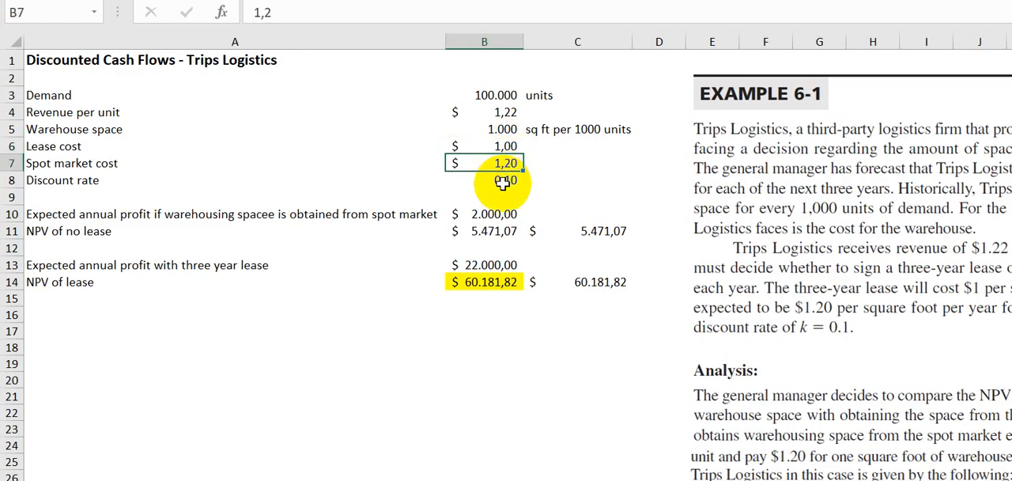
click(503, 180)
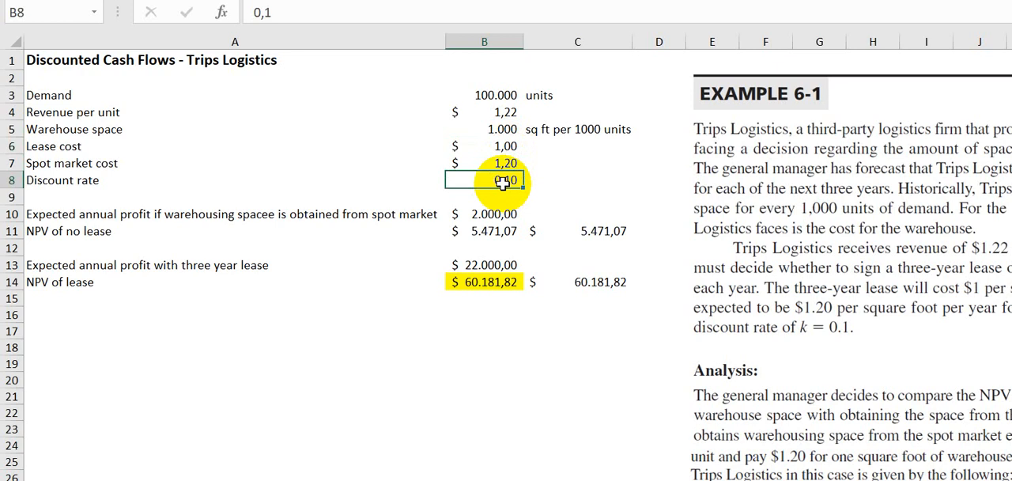
Examine the B10 formula for expected annual profit from the spot market and compare it with the textbook calculation.
click(490, 215)
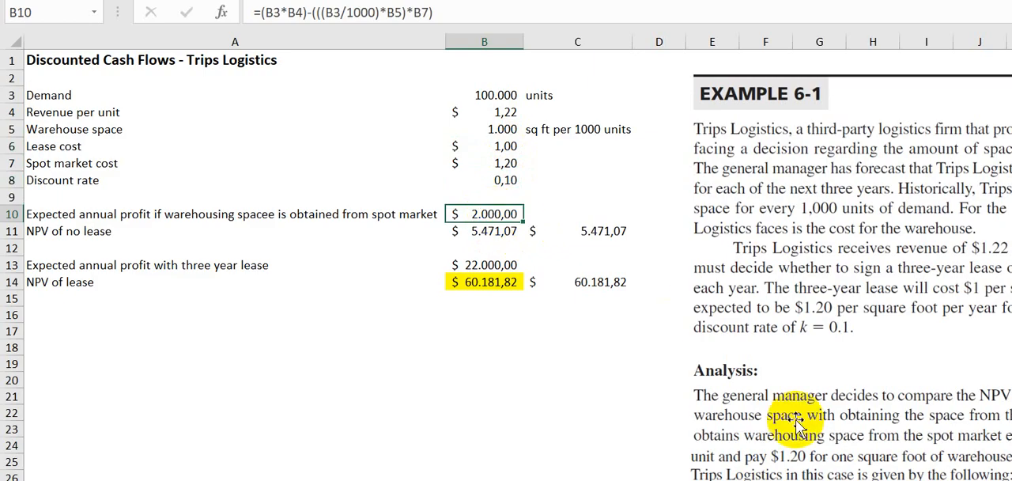
drag(818, 480, 834, 480)
scroll(687, 238, down, 5)
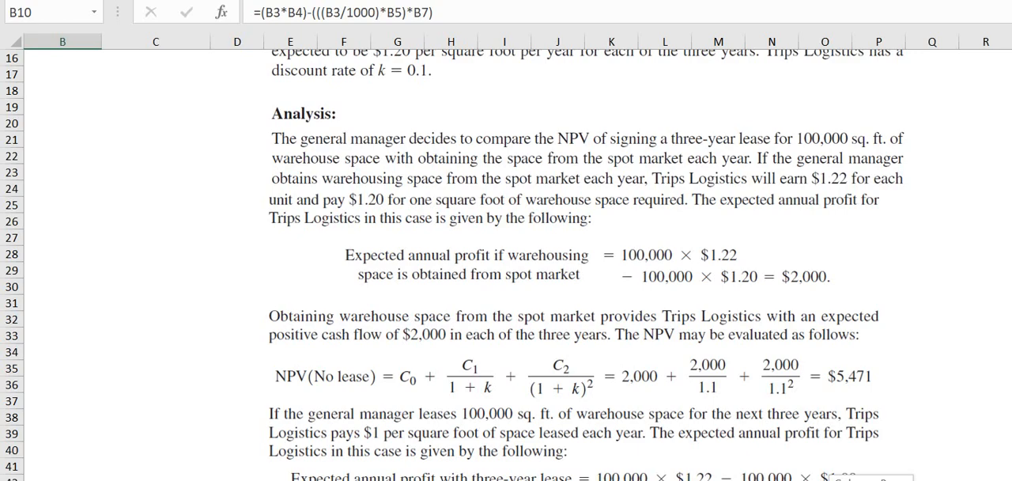
drag(834, 480, 819, 479)
scroll(537, 219, up, 4)
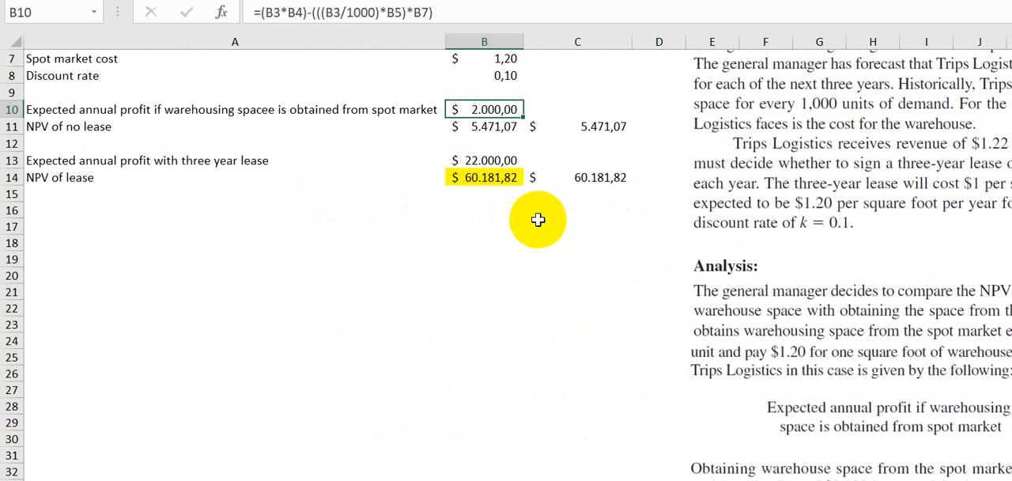
scroll(476, 226, up, 1)
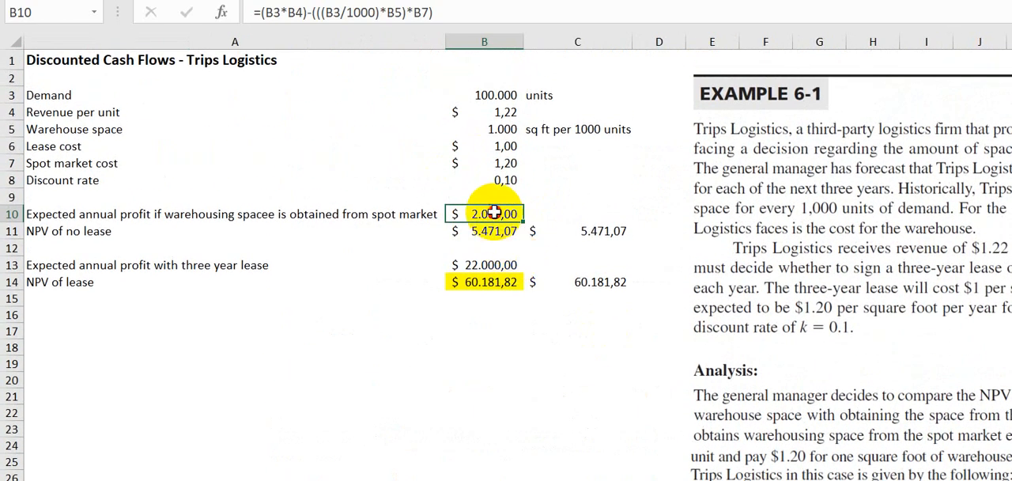
double_click(488, 213)
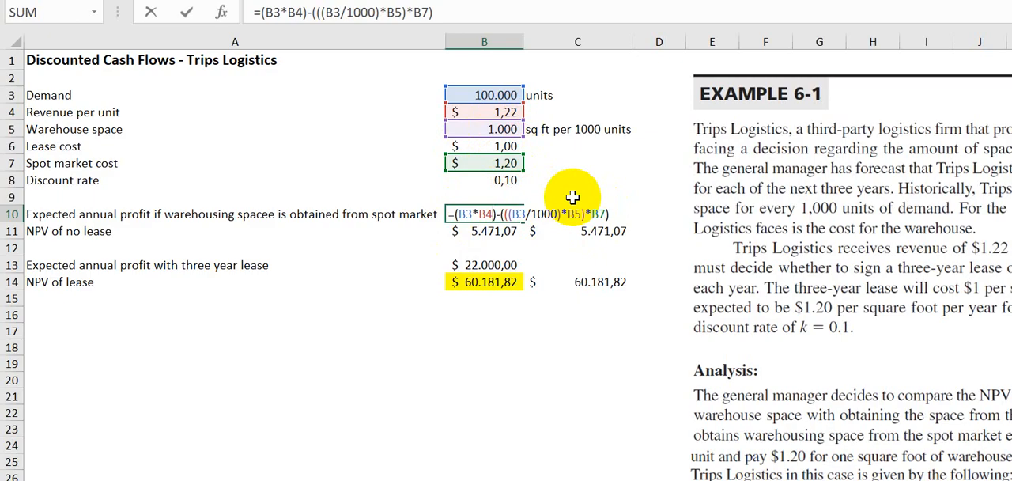
key(Return)
click(477, 211)
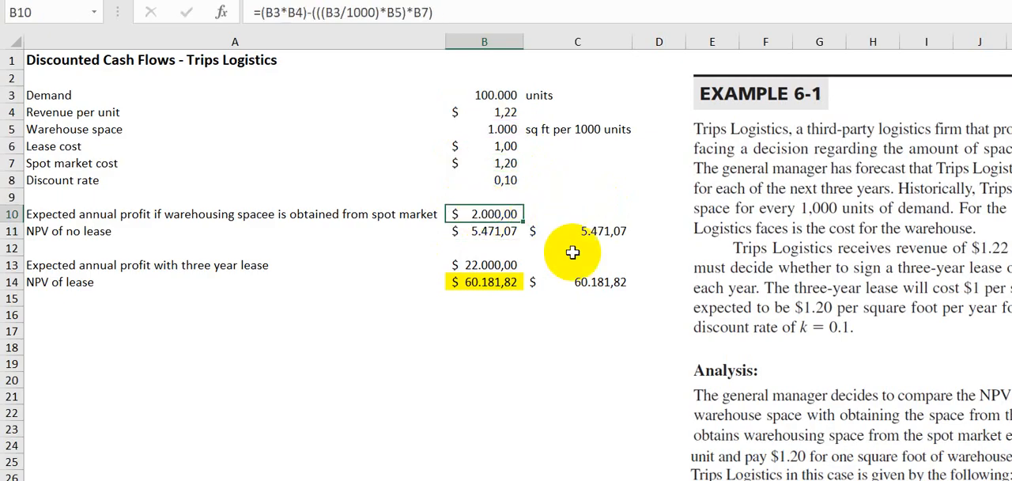
Read the textbook's NPV (No lease) equation and the spot market cash flows it discounts.
scroll(862, 472, right, 1)
drag(879, 479, 916, 479)
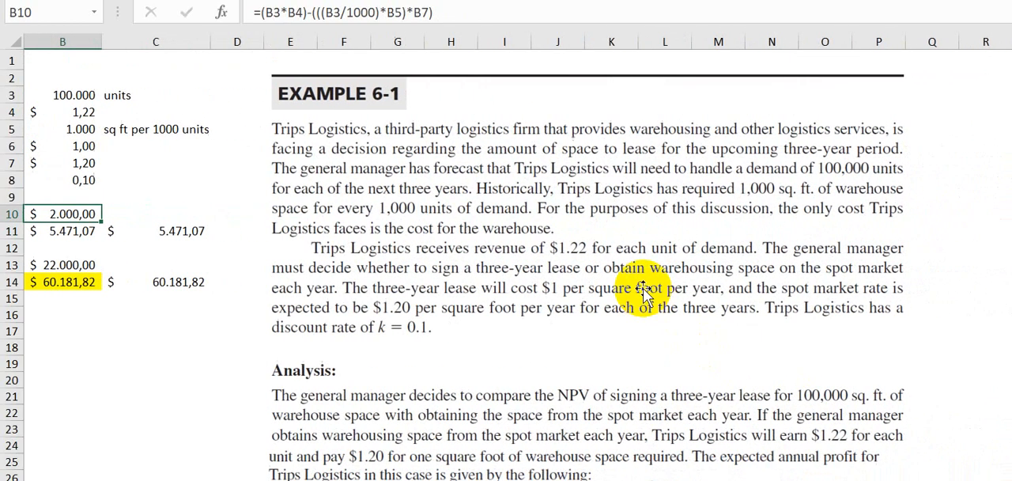
scroll(643, 290, down, 3)
scroll(637, 294, down, 2)
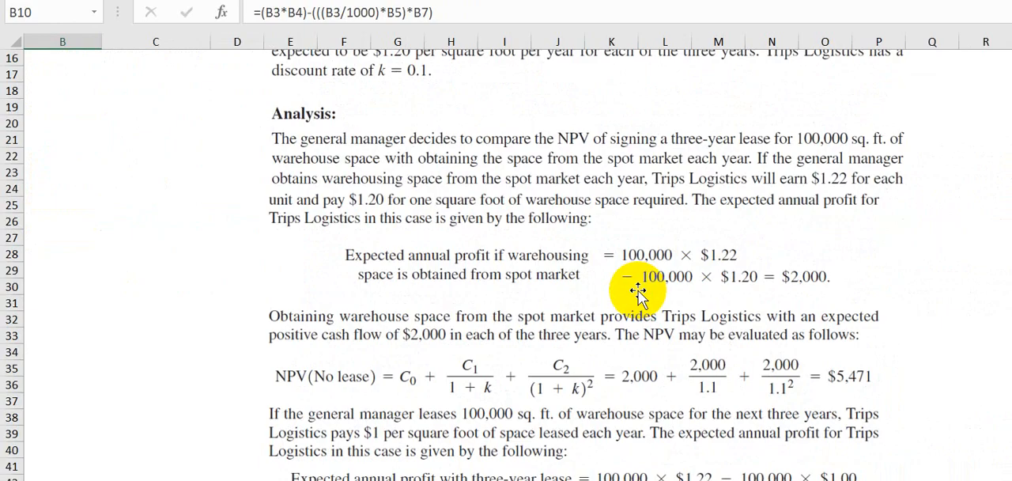
scroll(637, 294, down, 1)
scroll(308, 336, down, 1)
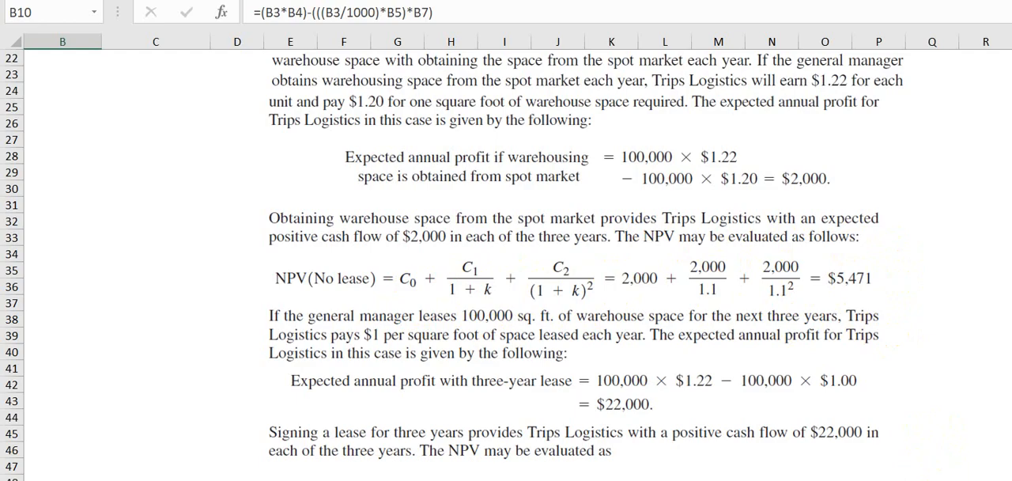
Examine the manual discounting formula for the NPV of no lease in B11 and its referenced cells.
drag(912, 479, 830, 479)
scroll(467, 182, up, 6)
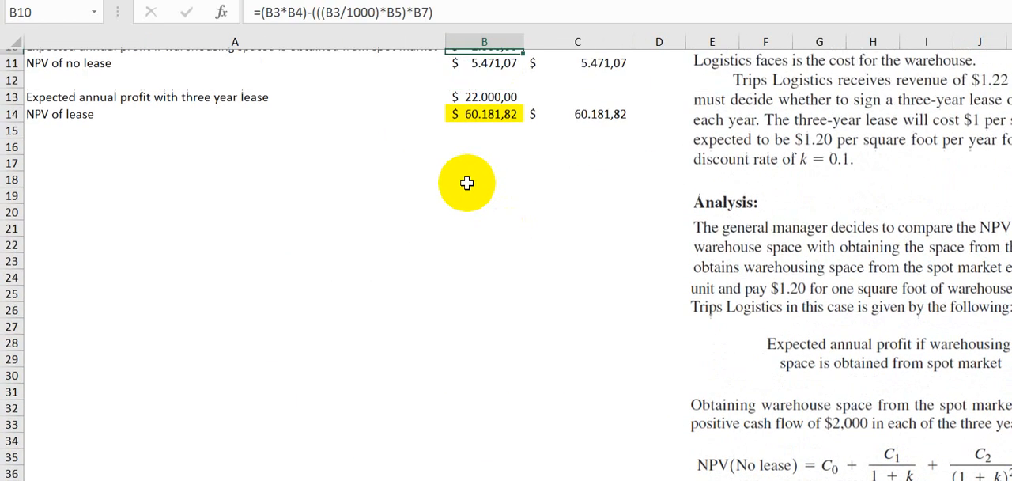
click(470, 177)
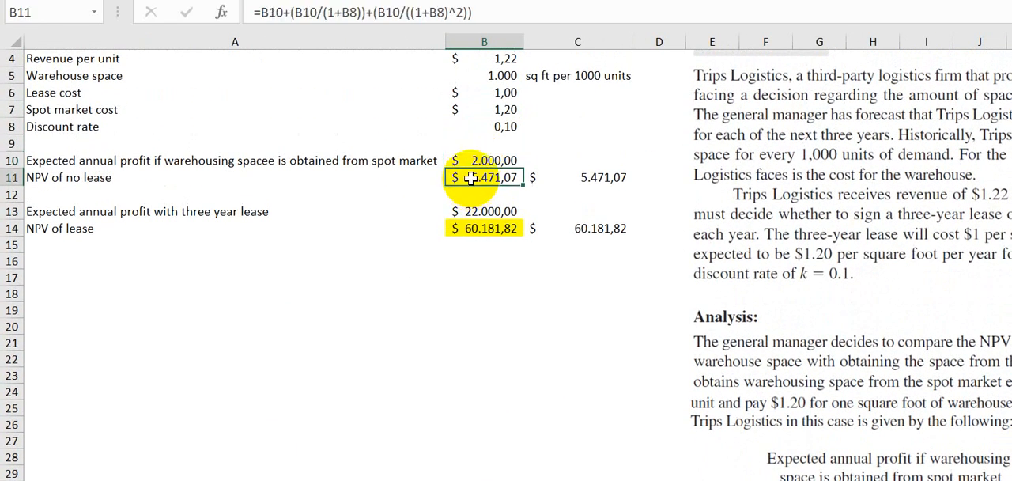
double_click(470, 178)
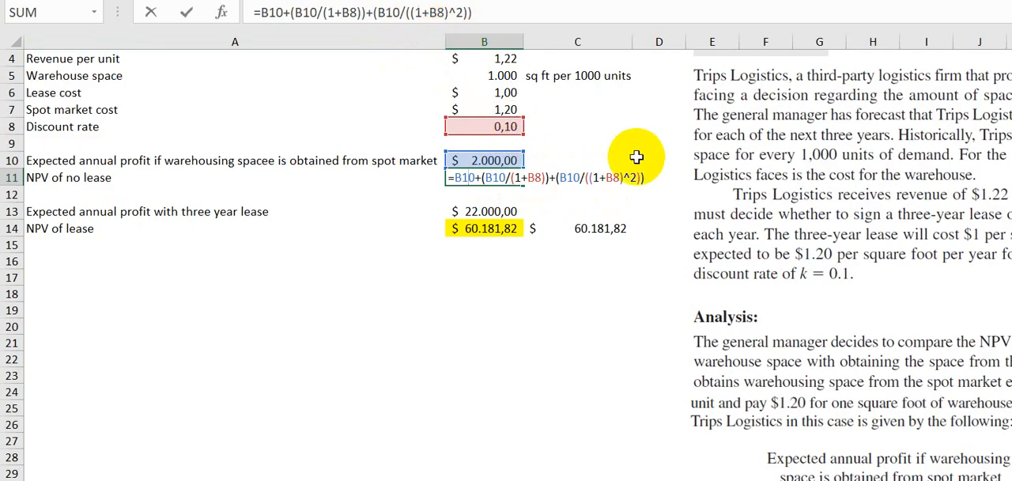
key(Return)
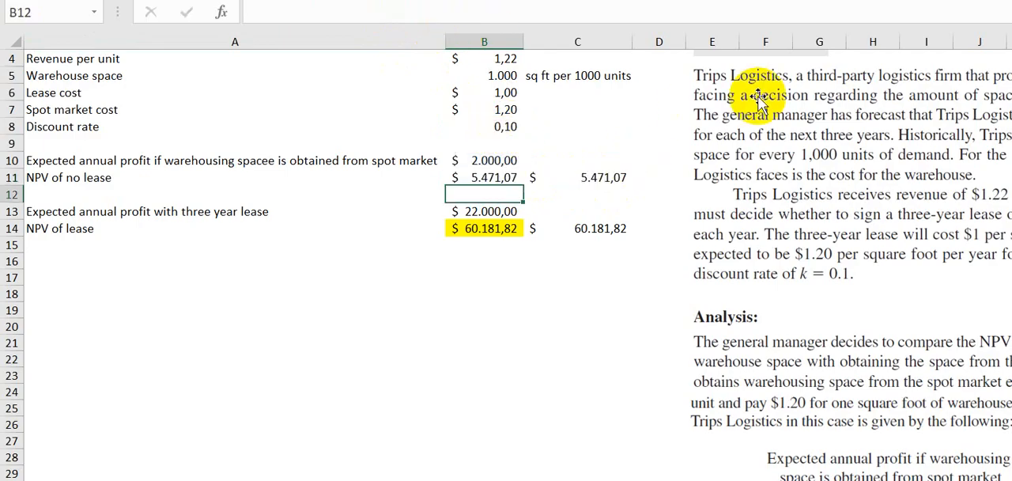
click(493, 178)
Simplify the no-lease NPV function in C11 to =NPV(B8;B10;B10)+B10.
click(594, 175)
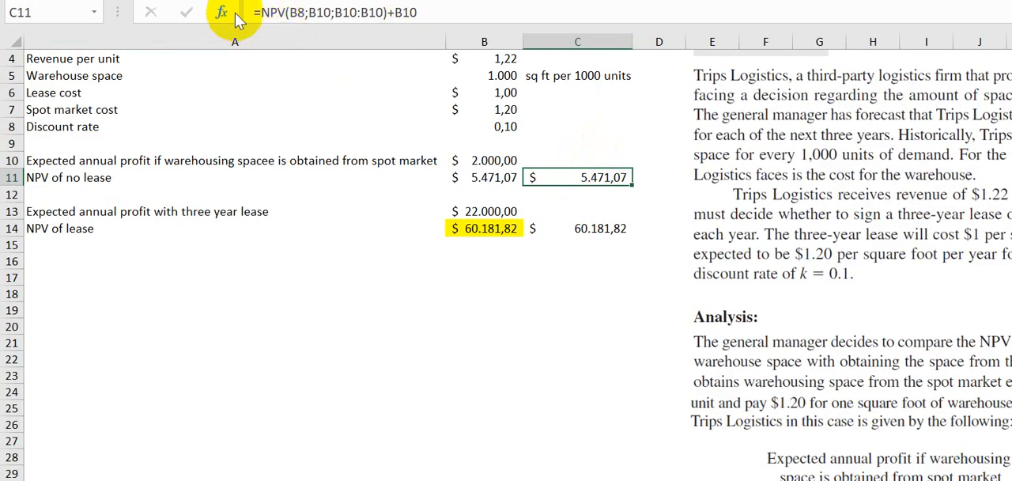
double_click(599, 177)
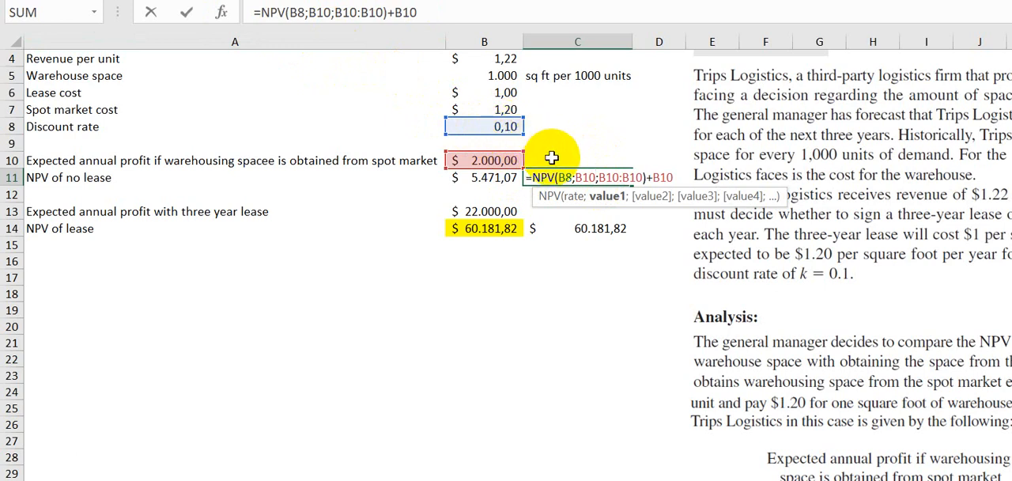
click(642, 177)
key(BackSpace)
key(BackSpace)
key(BackSpace)
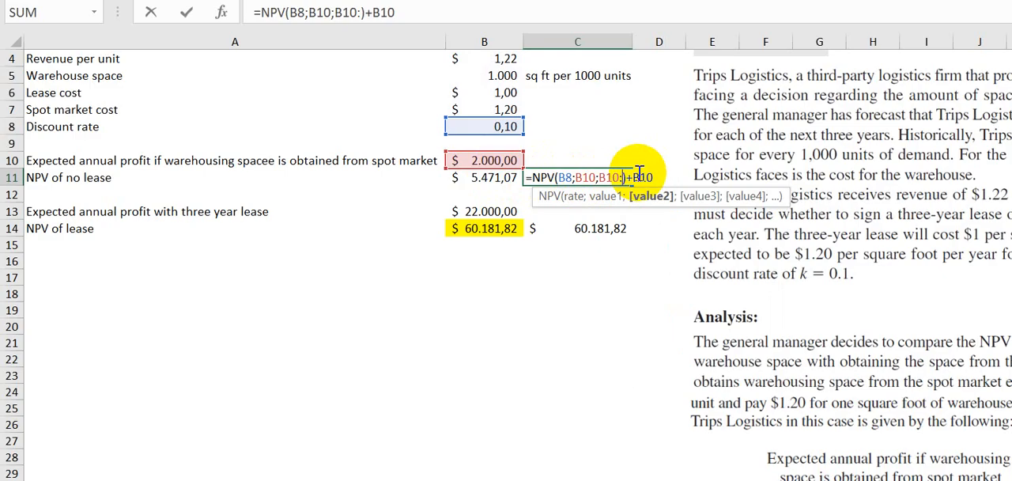
key(BackSpace)
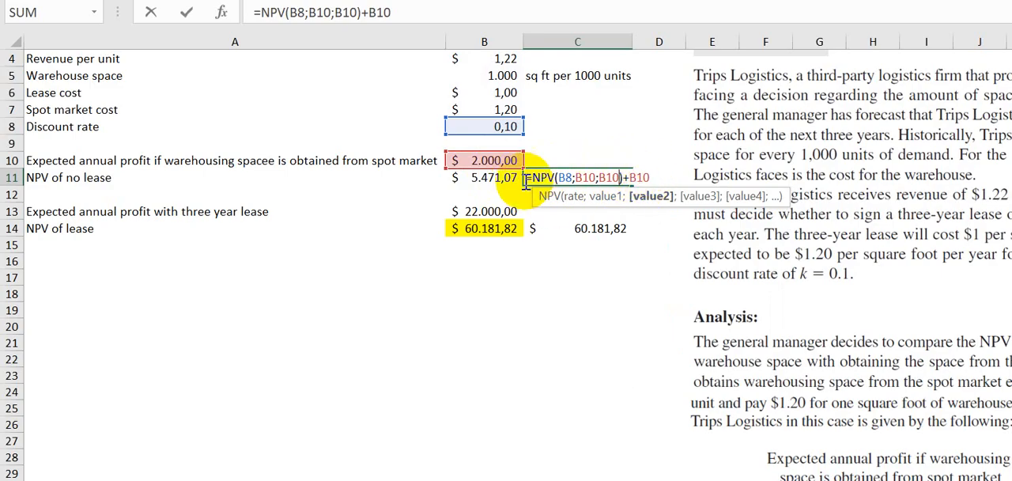
key(Return)
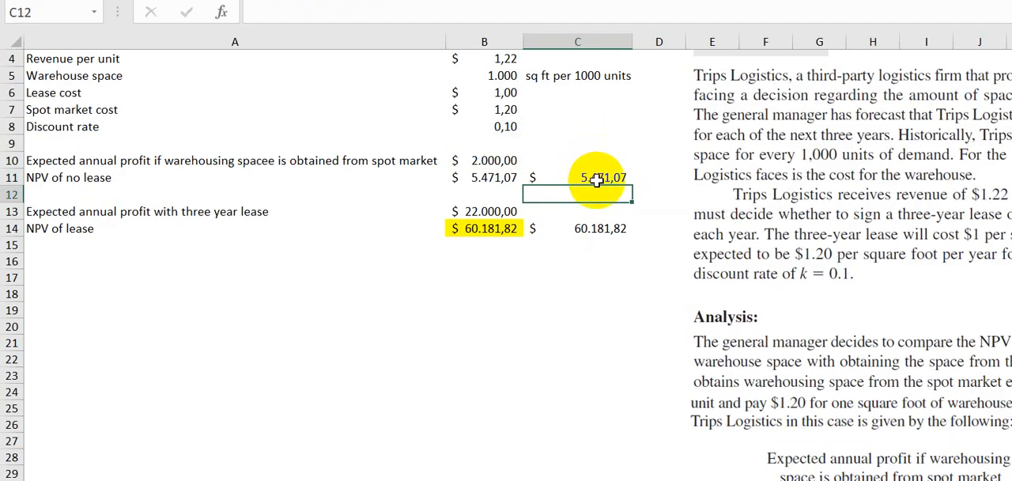
Recheck the B11 formula and read the textbook's expected annual profit and NPV calculation for the three-year lease.
click(504, 178)
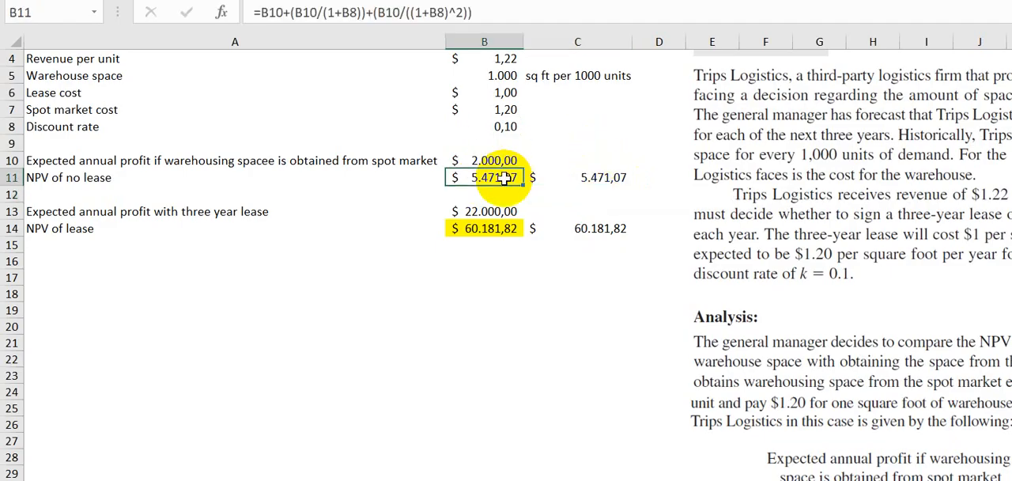
scroll(784, 308, down, 1)
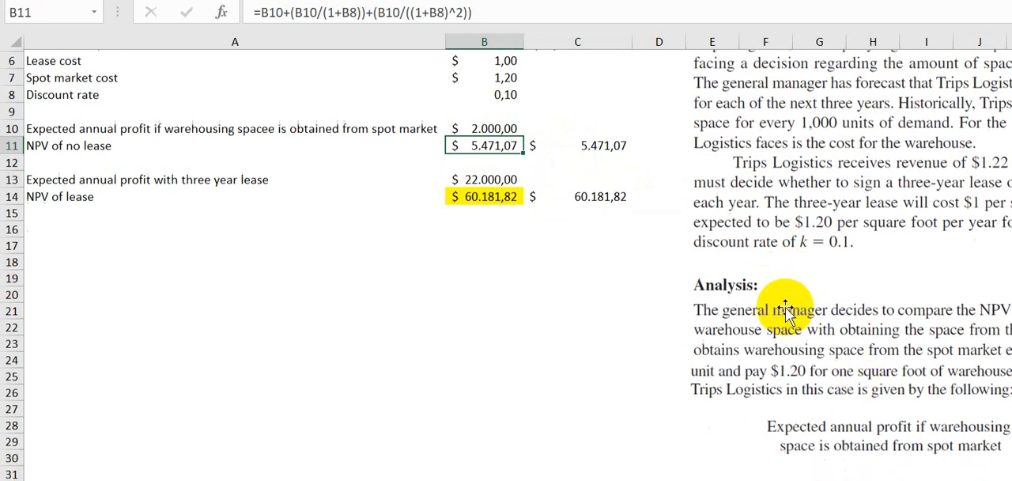
scroll(784, 308, down, 5)
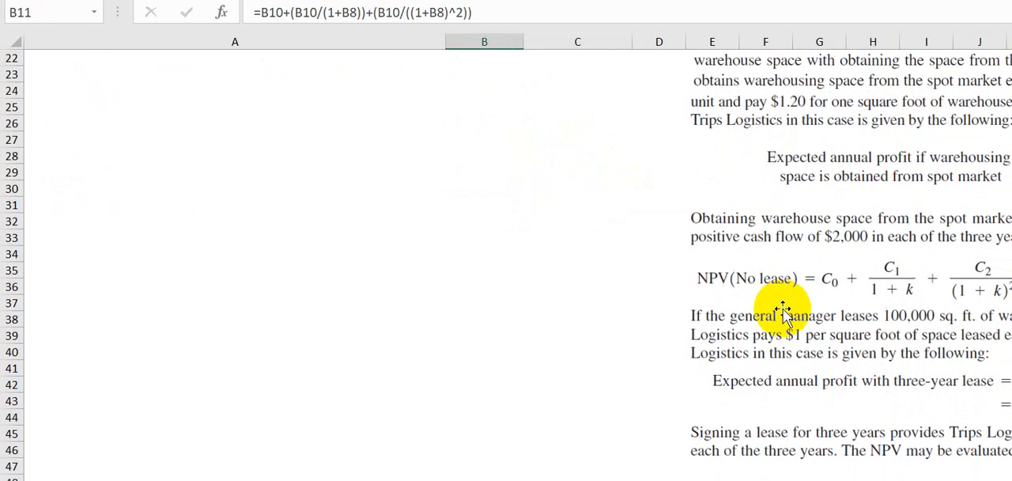
scroll(785, 314, down, 3)
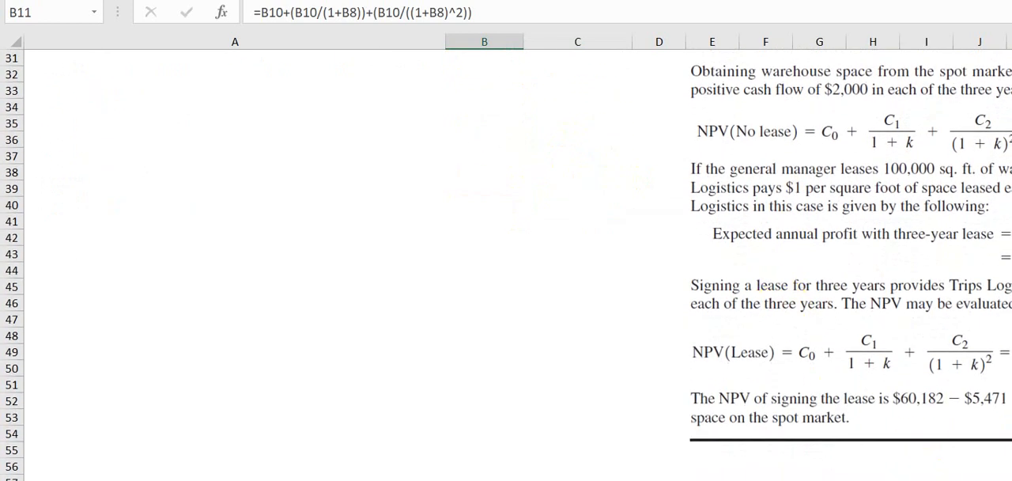
scroll(771, 336, right, 3)
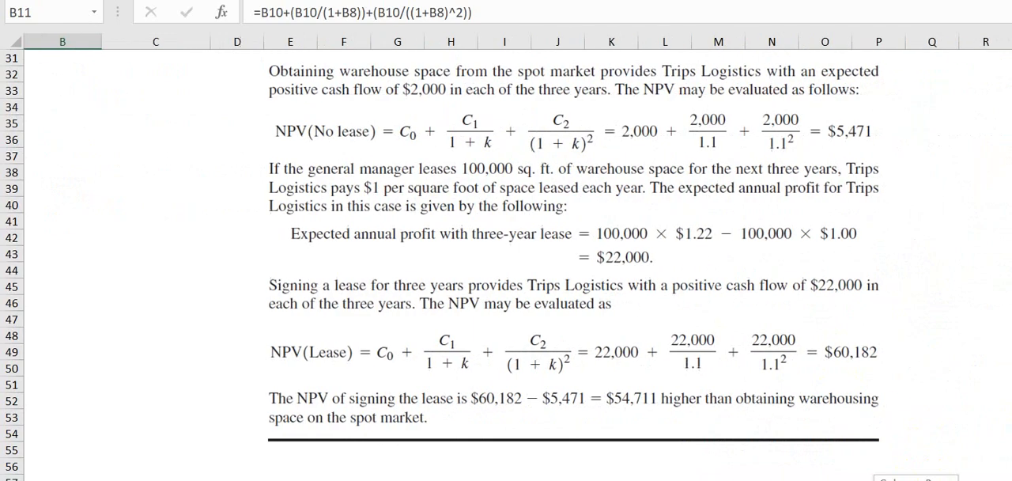
scroll(771, 336, down, 2)
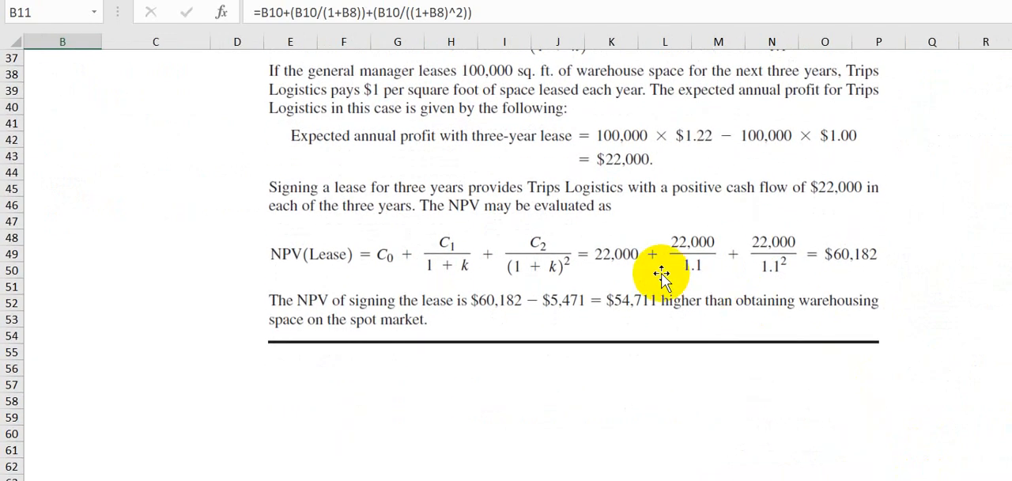